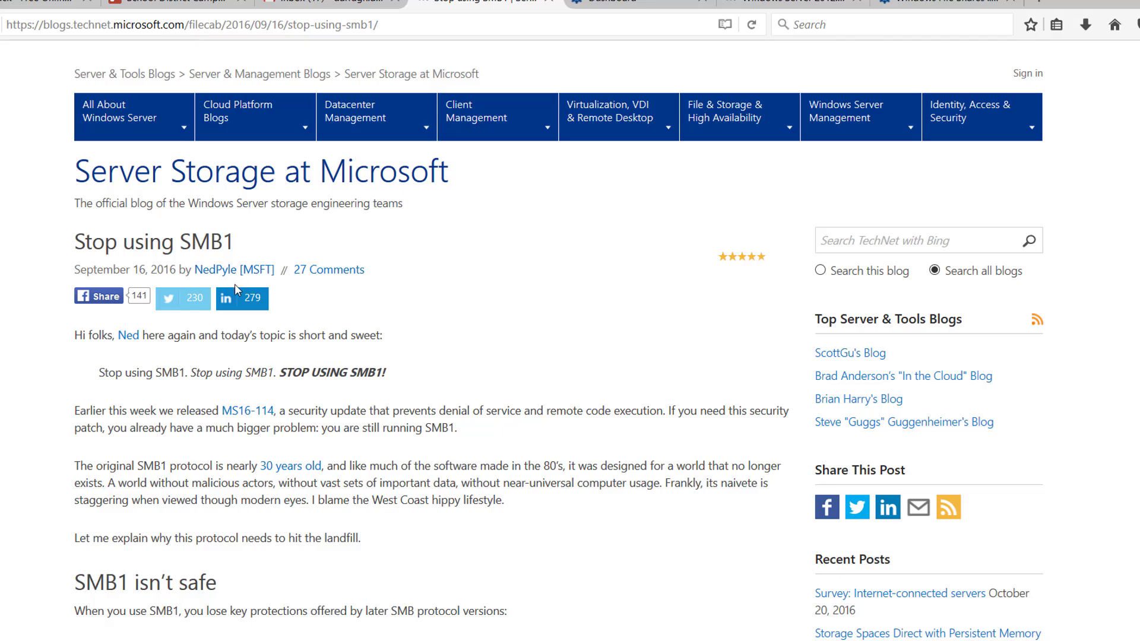
# Read through the Stop using SMB1 post, then move to the Windows Server 2012 SMB post's Versions list
pyautogui.scroll(-5, 235, 288)
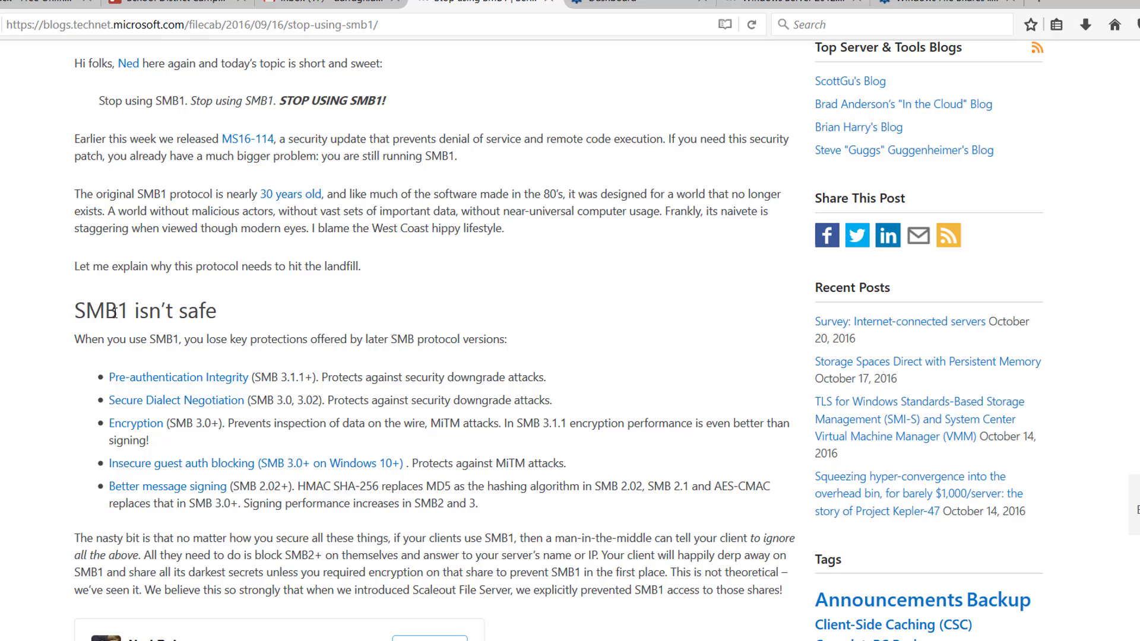
pyautogui.moveTo(56, 312); pyautogui.dragTo(257, 313)
pyautogui.click(255, 313)
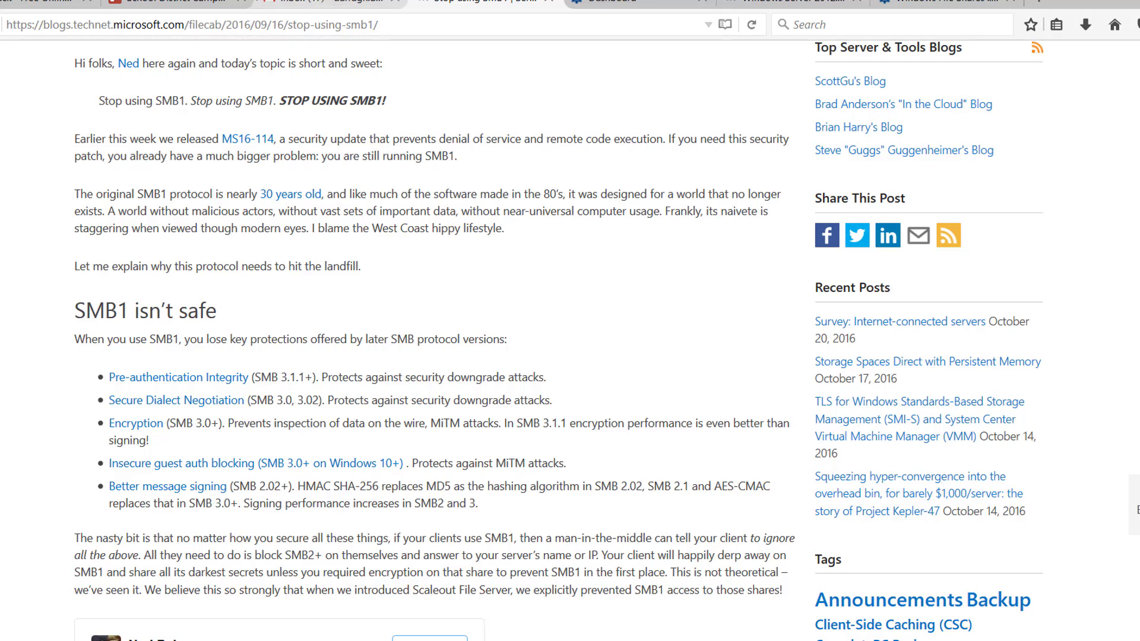
pyautogui.scroll(-2, 283, 243)
pyautogui.scroll(-5, 283, 244)
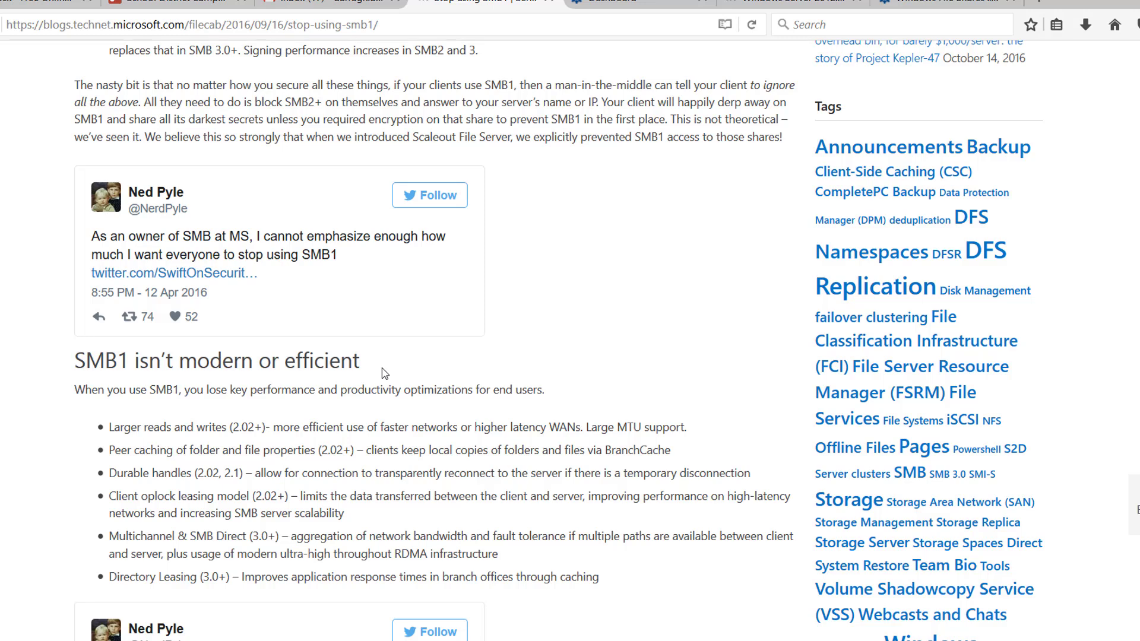
pyautogui.scroll(-7, 416, 348)
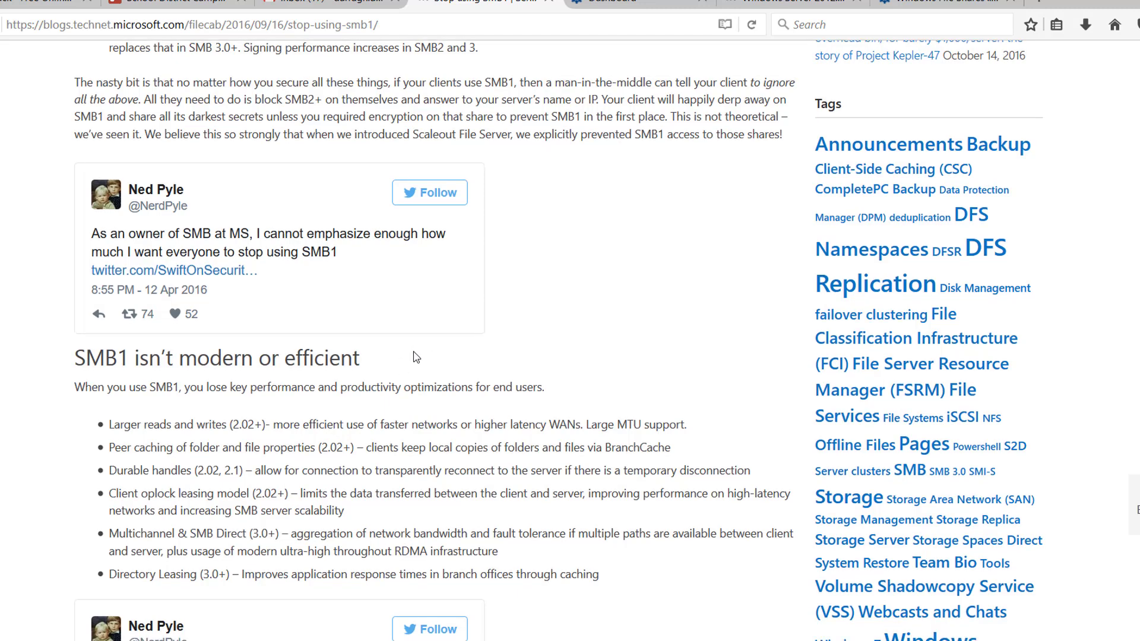
pyautogui.scroll(-2, 499, 360)
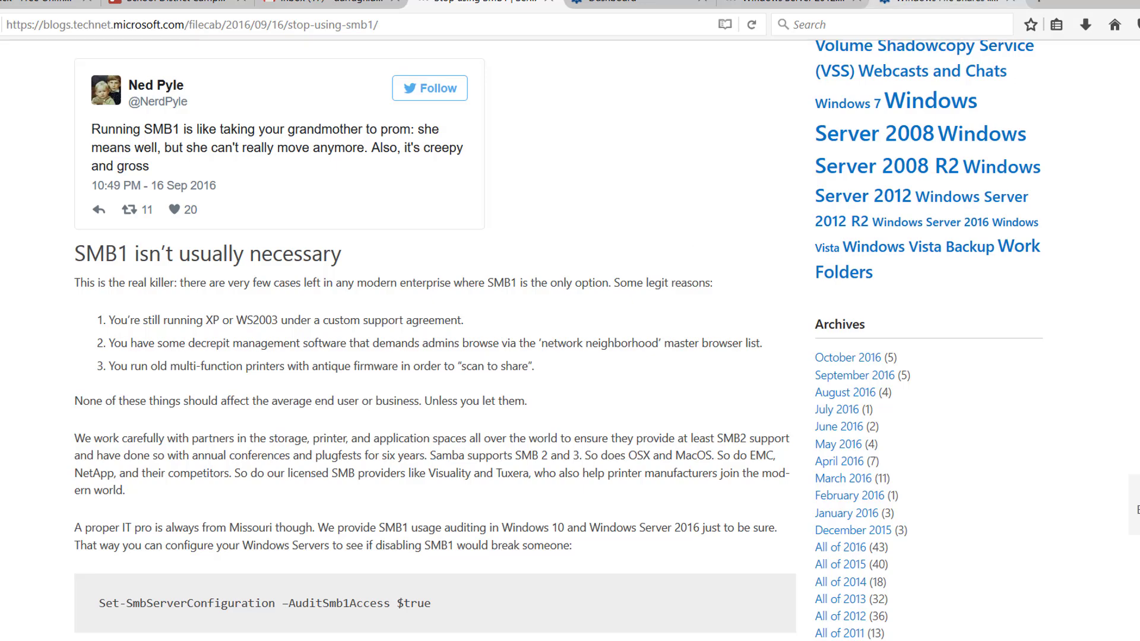
pyautogui.click(807, 5)
pyautogui.scroll(-5, 200, 361)
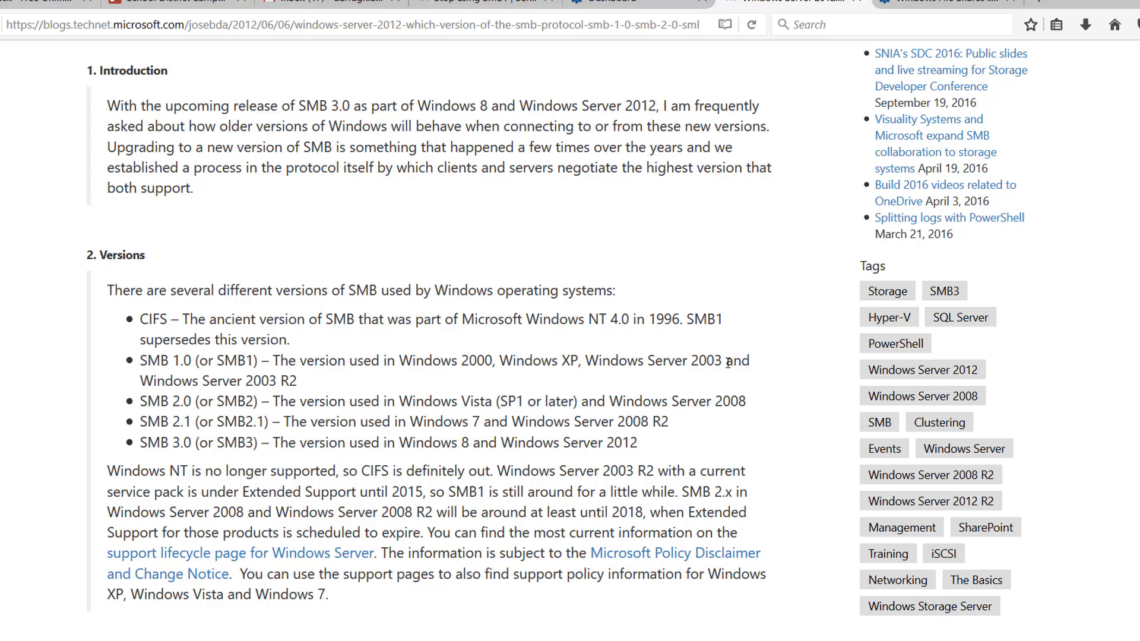
# Select the SMB 1.0 bullet naming Windows 2000, Windows XP and Windows Server 2003
pyautogui.moveTo(726, 364); pyautogui.dragTo(140, 363)
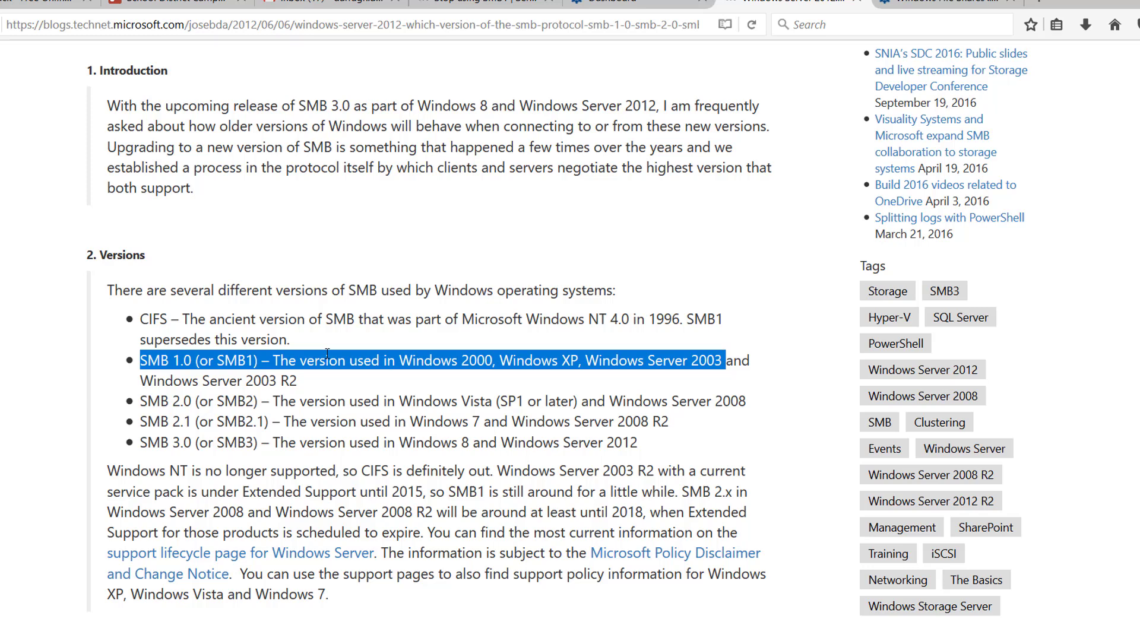
# Switch to the LanGuardian dashboard's Network Traffic charts
pyautogui.click(599, 5)
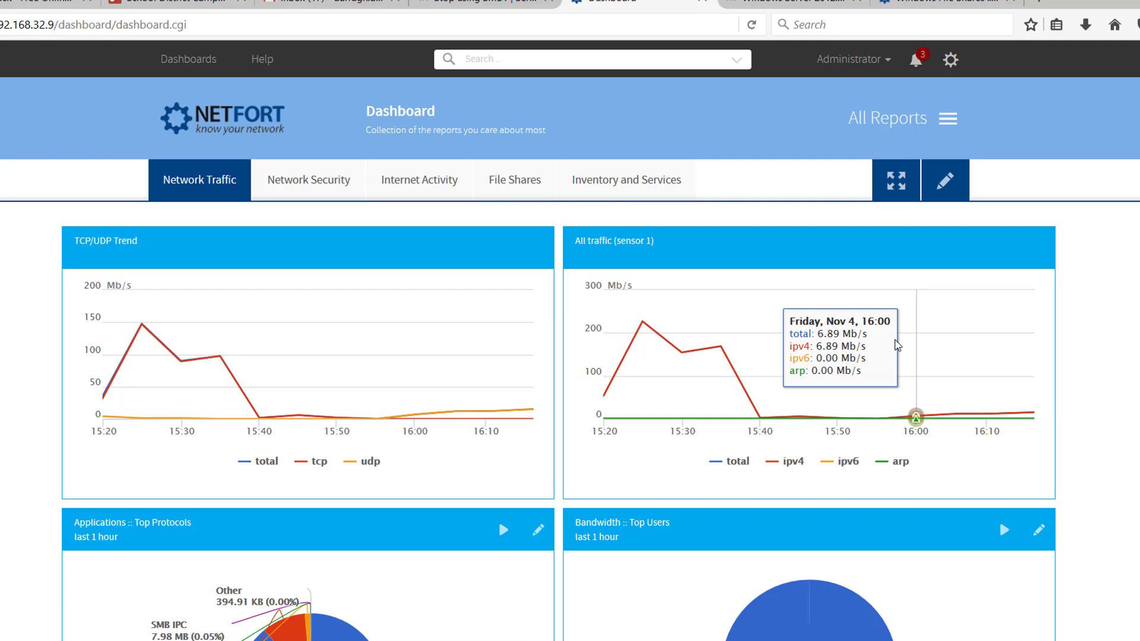
pyautogui.moveTo(483, 301)
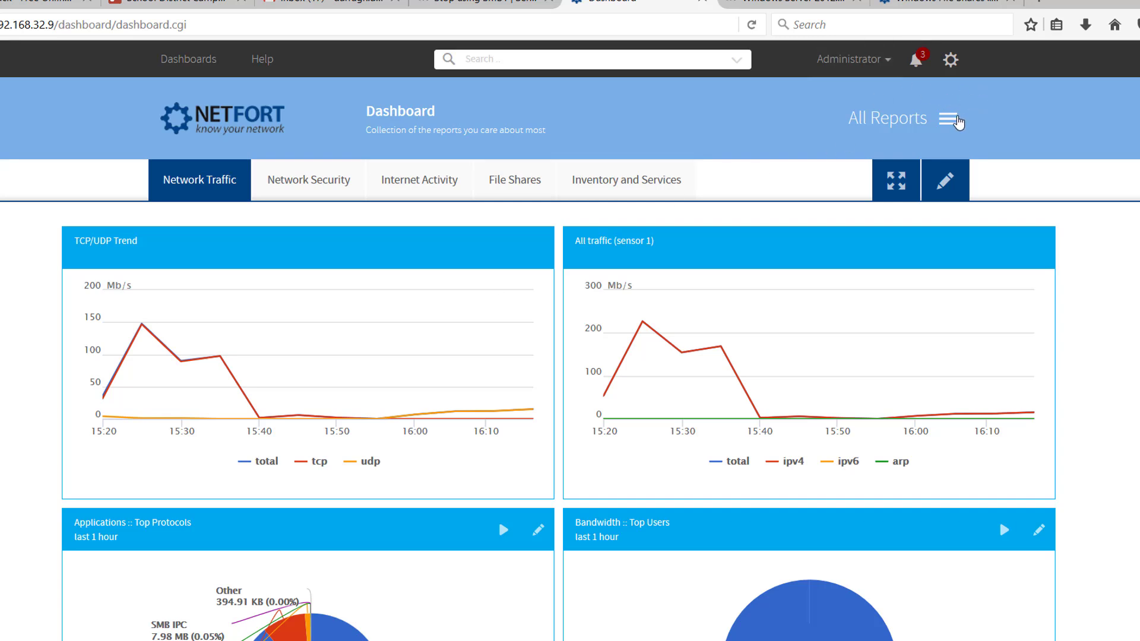
# Open the Top File Share Servers report from All Reports > Windows File Shares
pyautogui.click(958, 122)
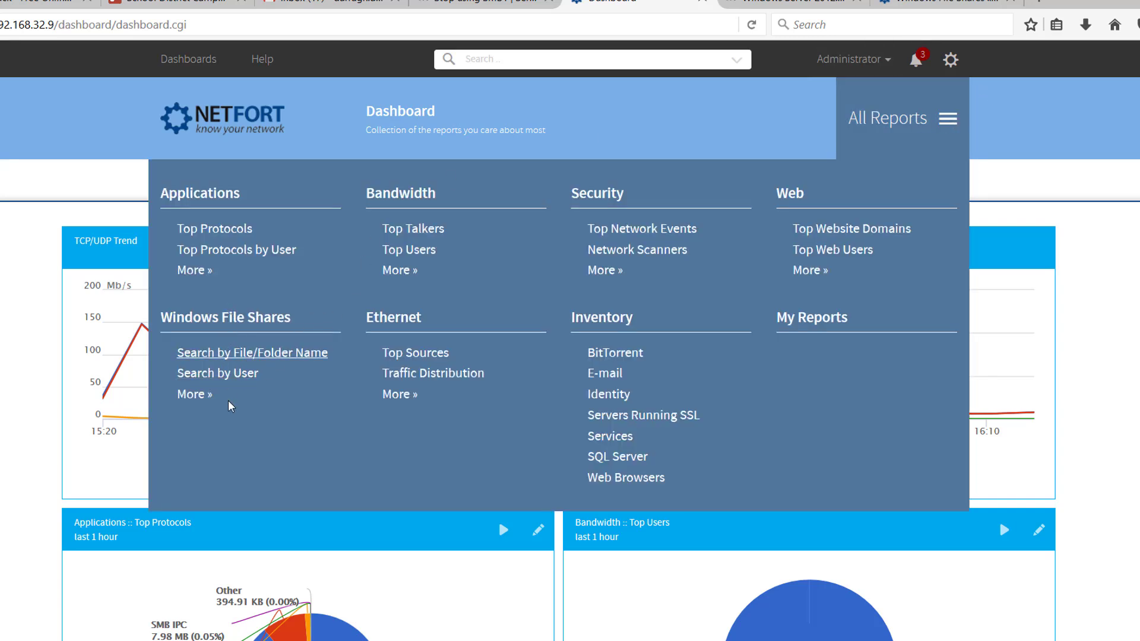
pyautogui.click(195, 395)
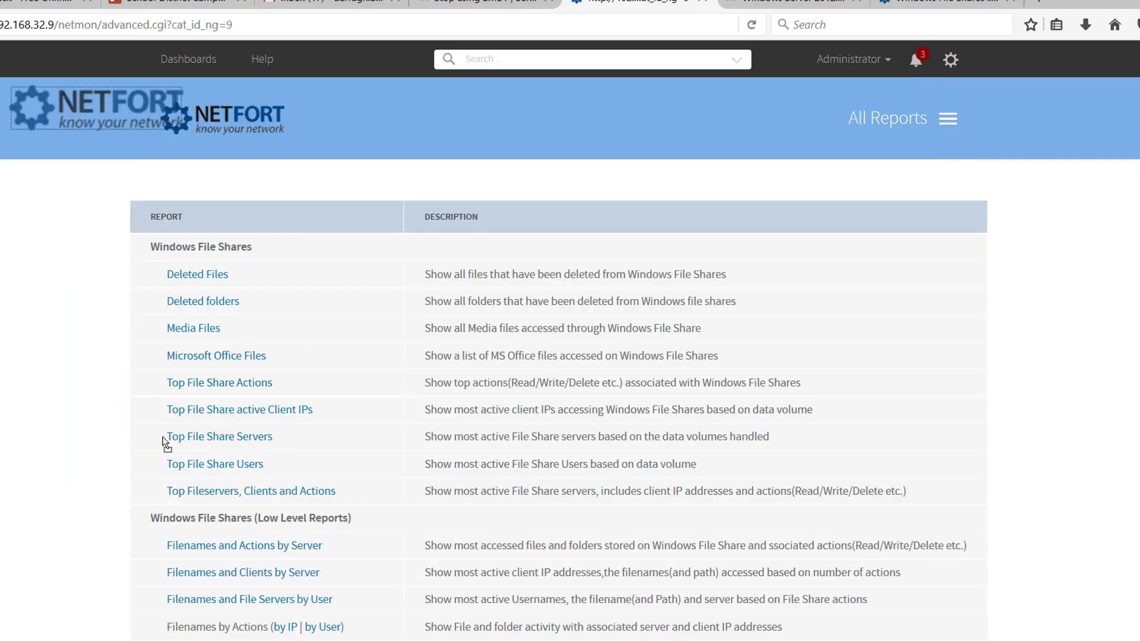
pyautogui.click(265, 440)
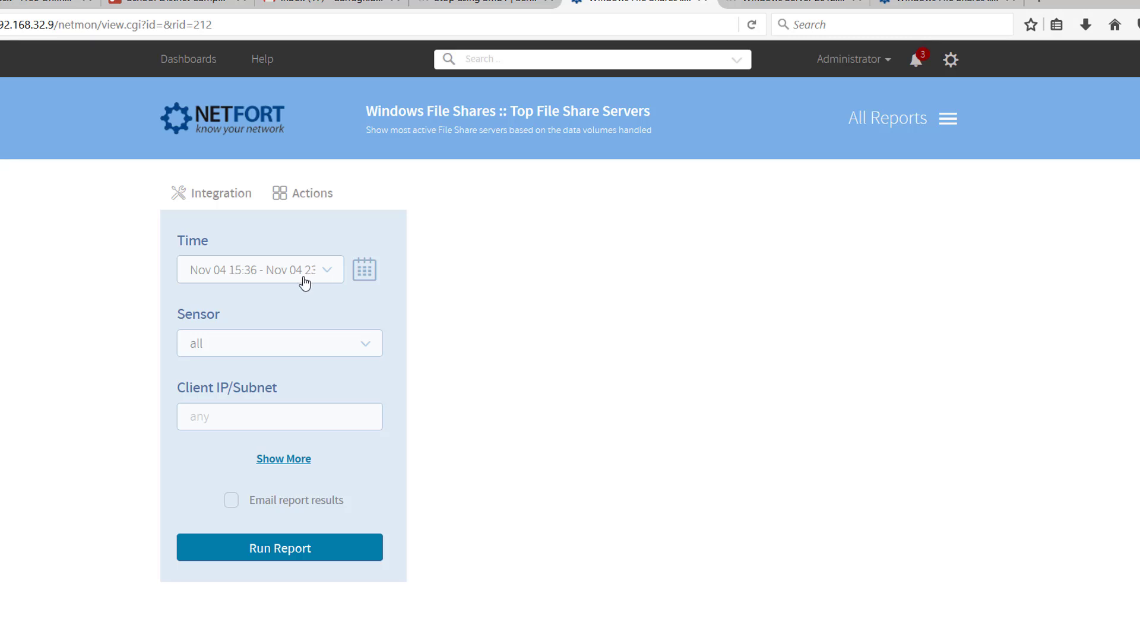
# Set the report's Version filter to SMB1 and run it
pyautogui.click(290, 460)
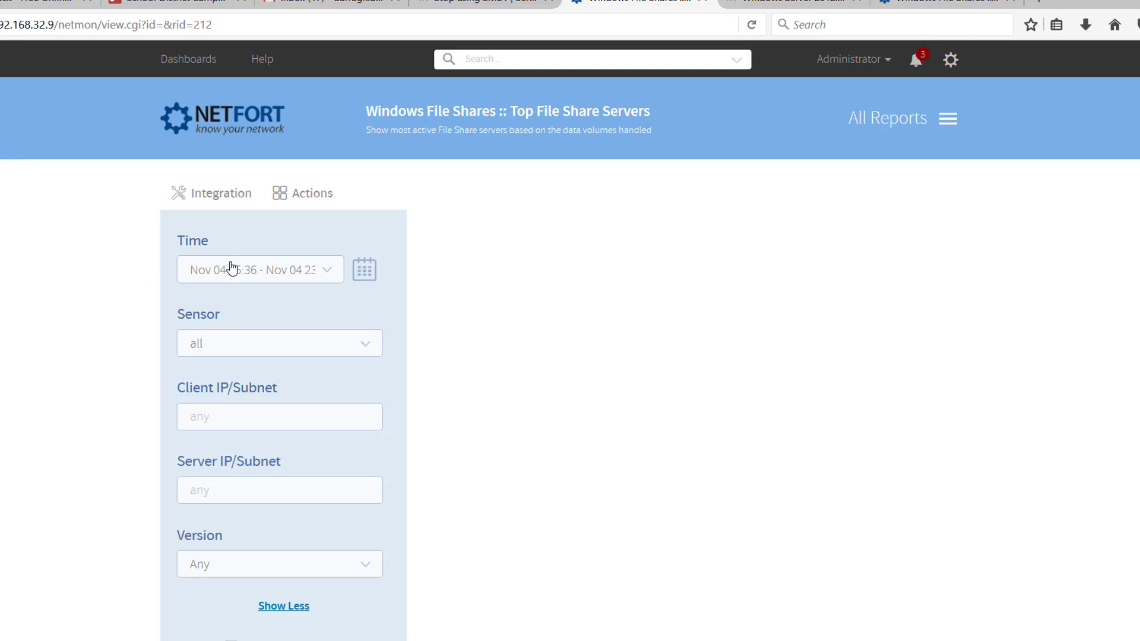
pyautogui.scroll(-1, 223, 272)
pyautogui.scroll(-3, 223, 272)
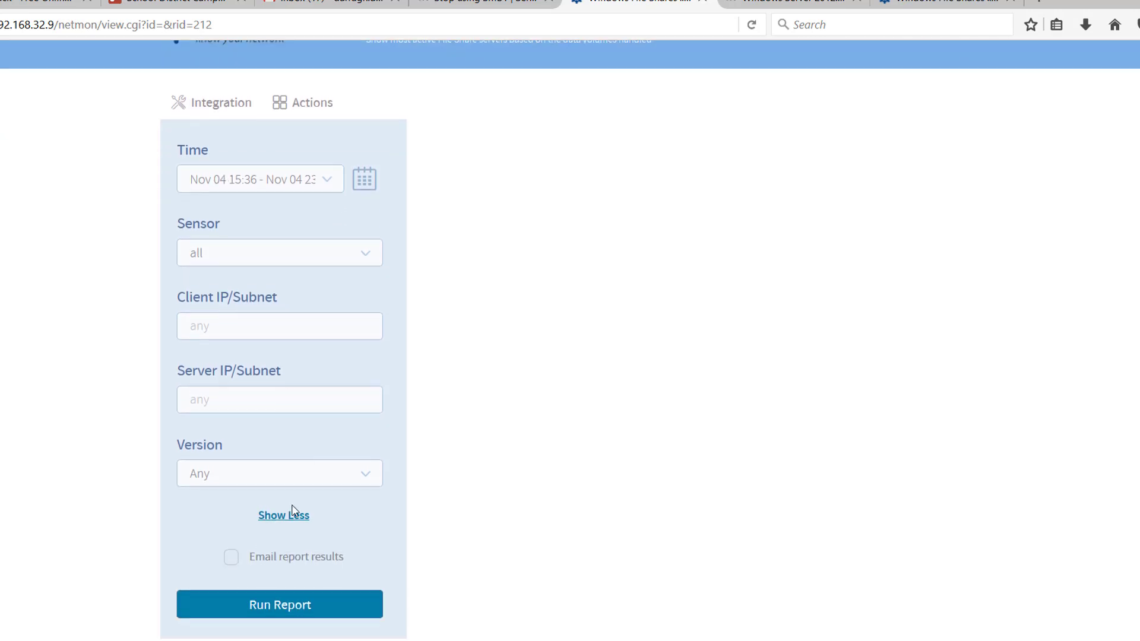
pyautogui.click(243, 479)
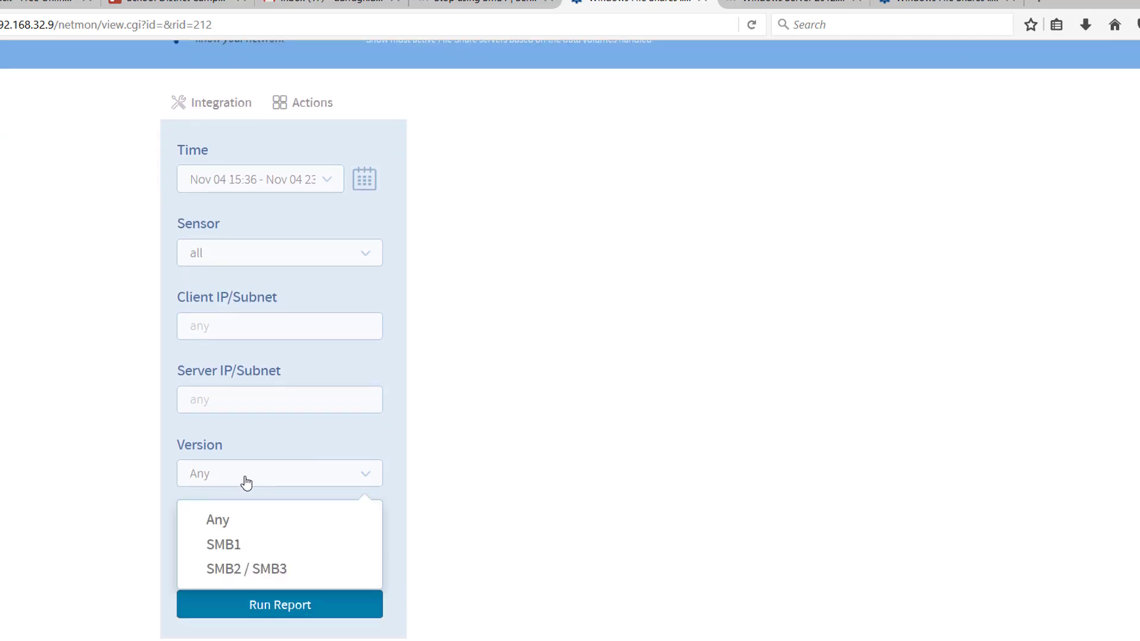
pyautogui.click(236, 544)
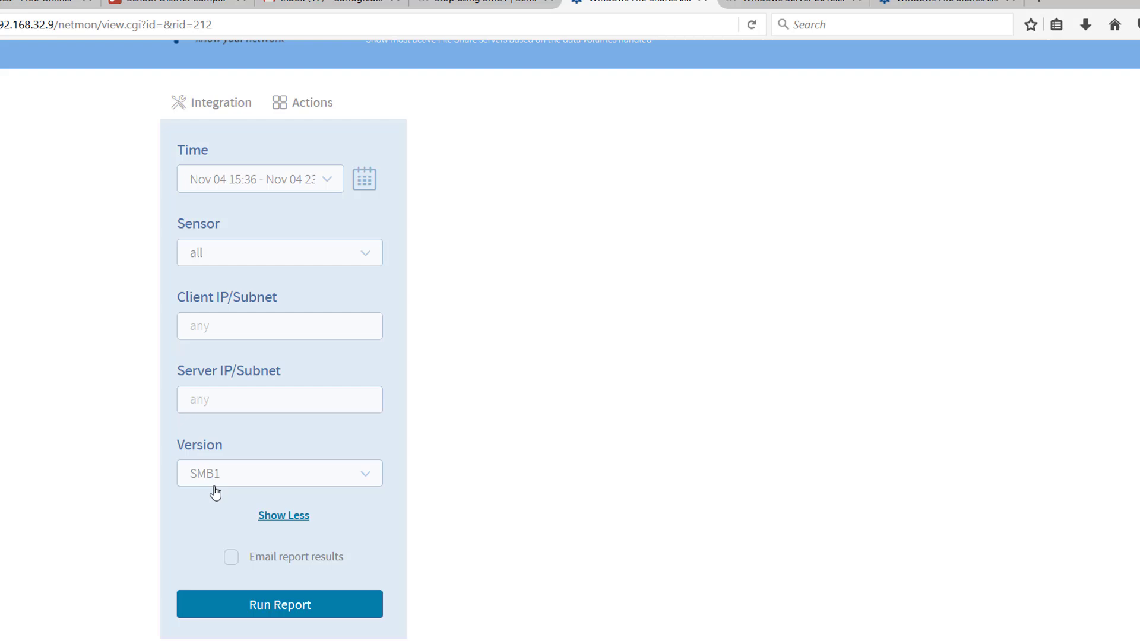
pyautogui.click(288, 603)
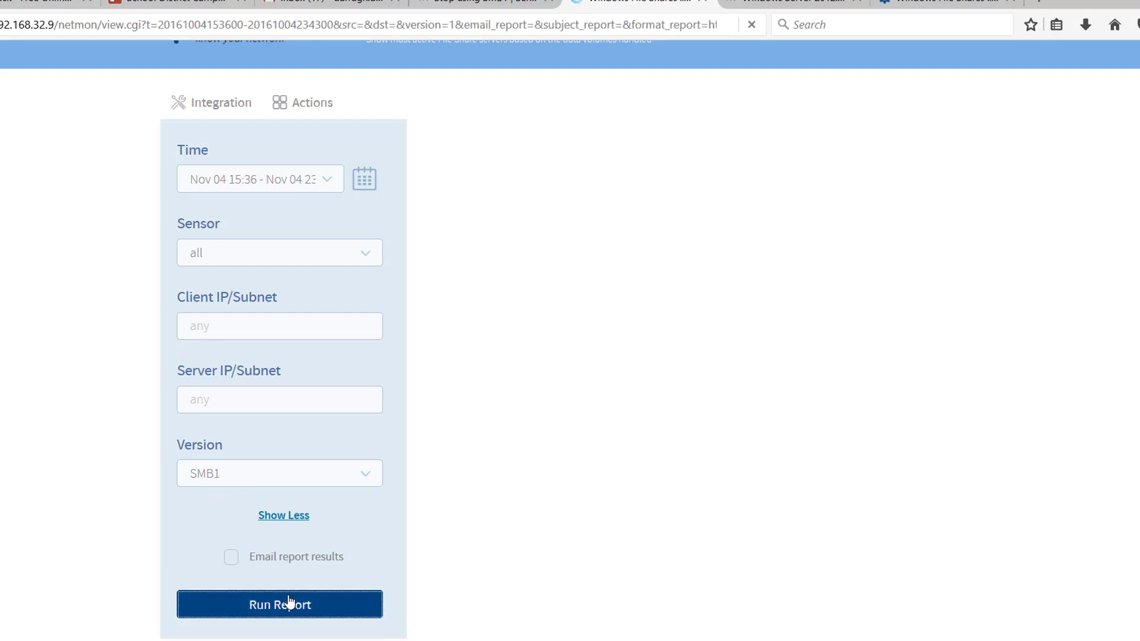
pyautogui.scroll(-3, 463, 496)
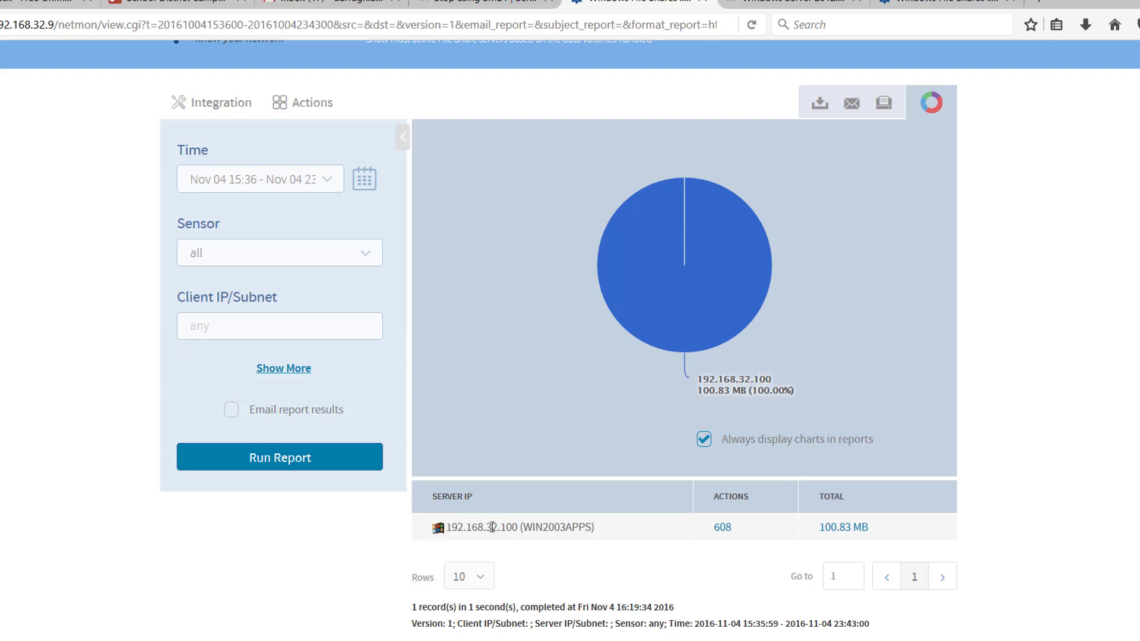
pyautogui.moveTo(542, 528); pyautogui.dragTo(598, 528)
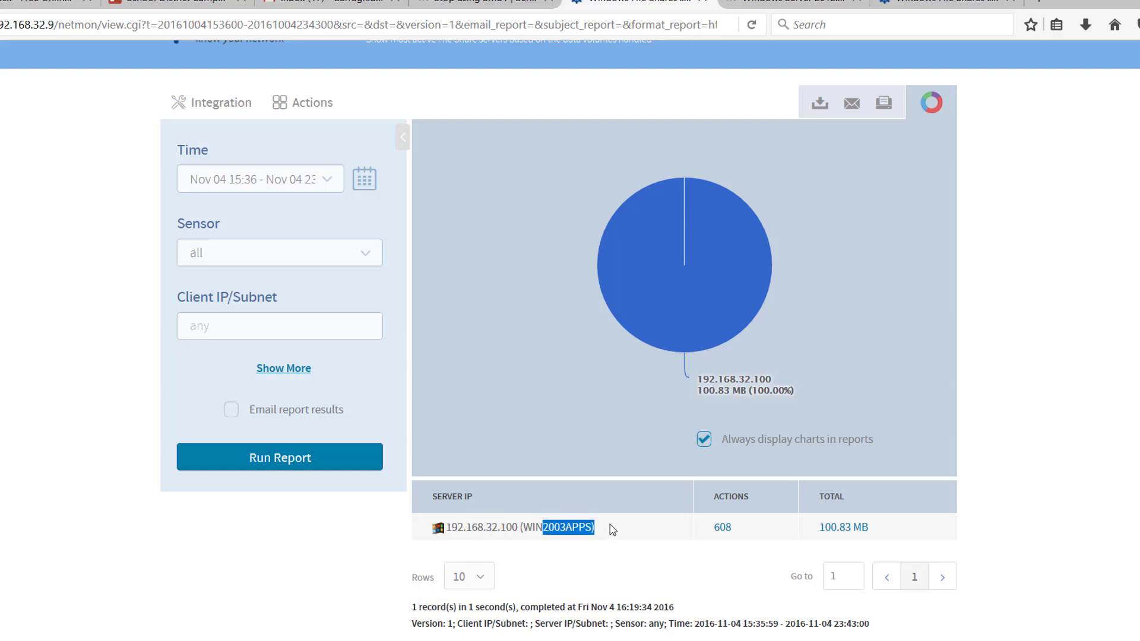
pyautogui.click(617, 530)
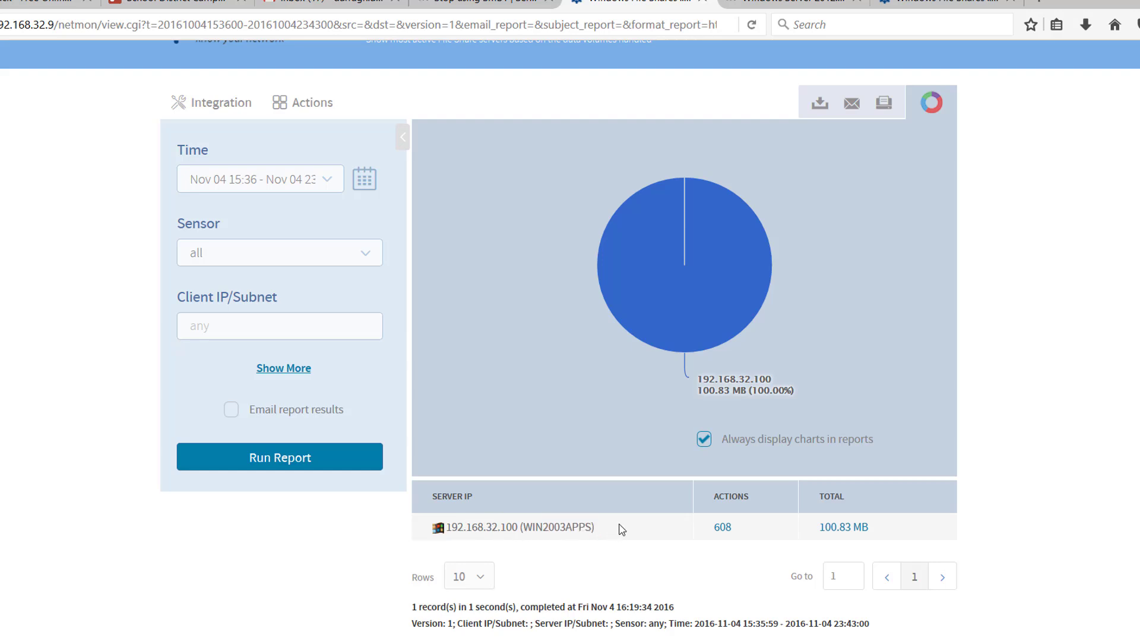
pyautogui.click(724, 529)
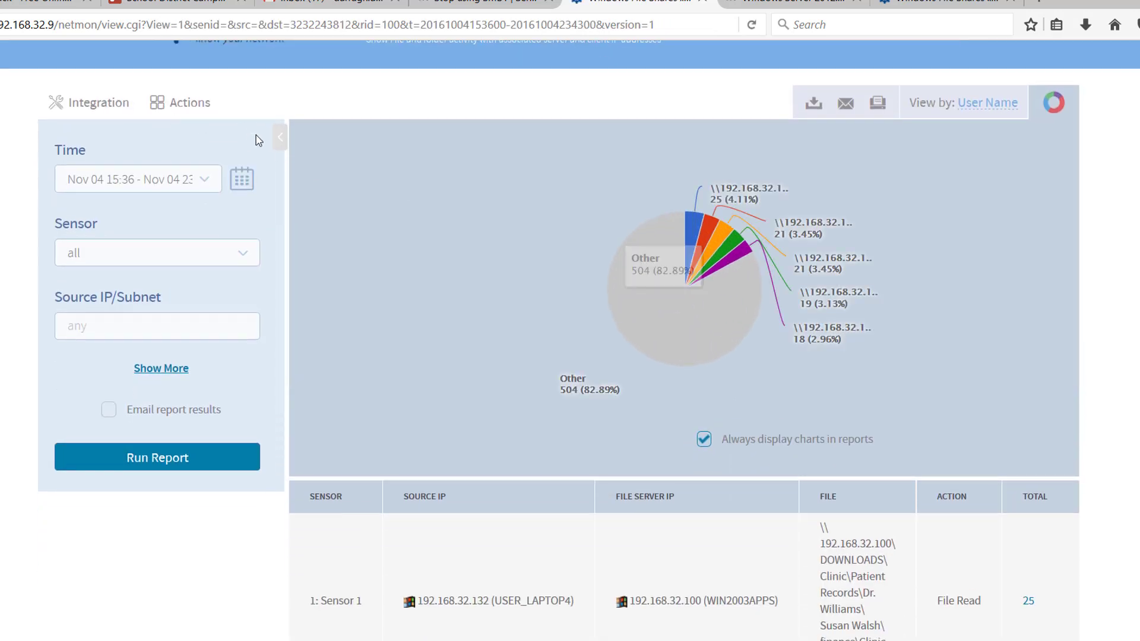
pyautogui.click(279, 139)
pyautogui.scroll(-4, 424, 380)
pyautogui.scroll(-1, 424, 434)
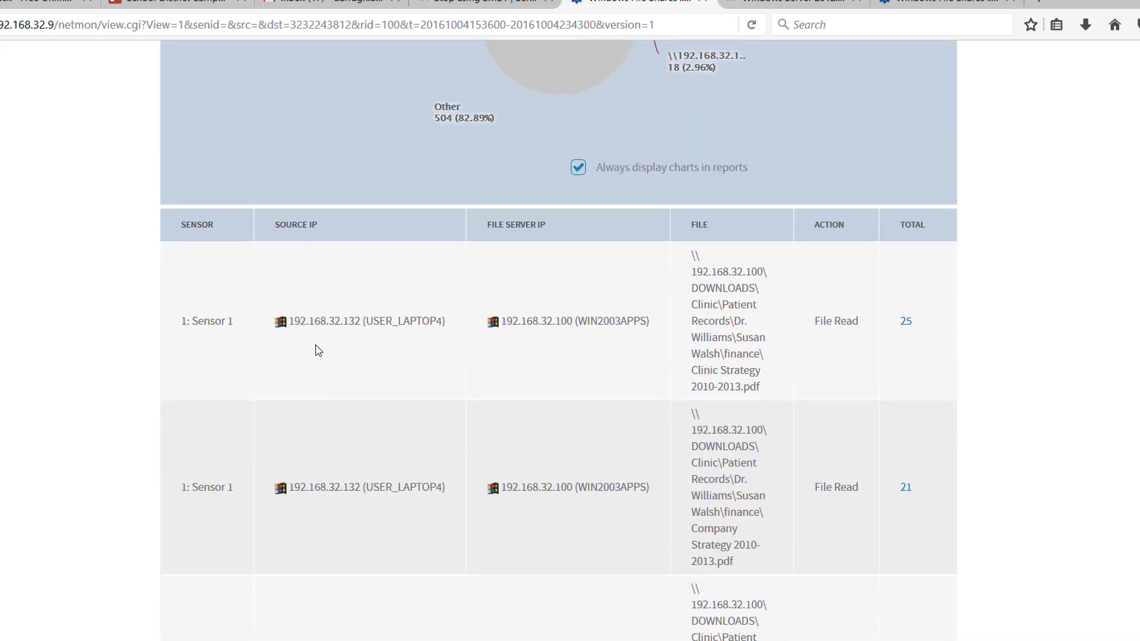
pyautogui.moveTo(309, 320); pyautogui.dragTo(387, 331)
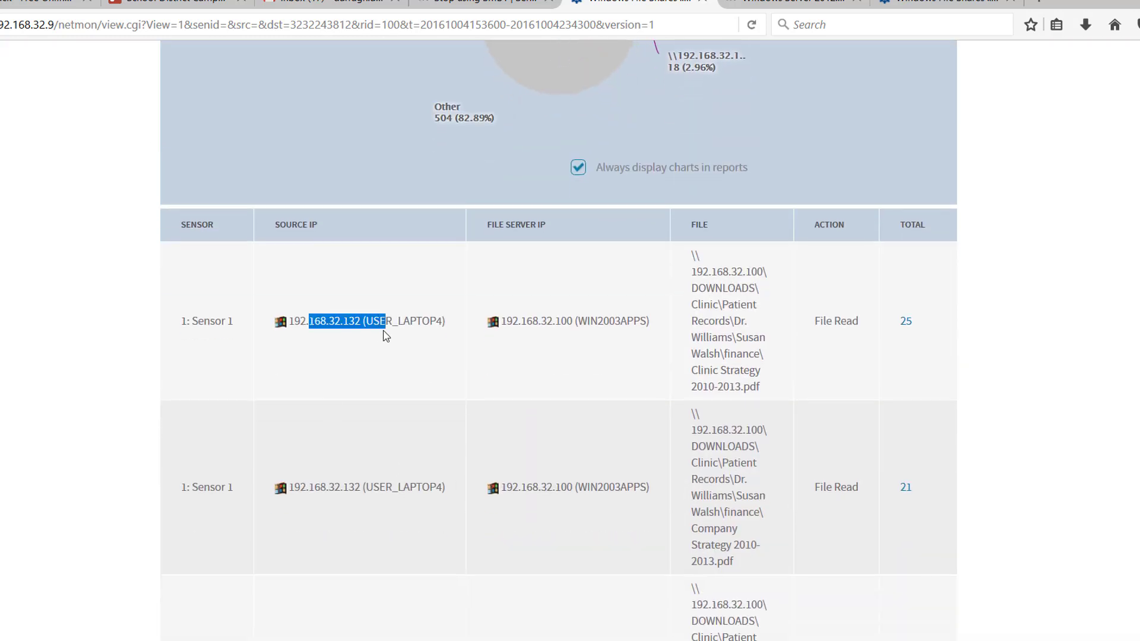
pyautogui.click(394, 331)
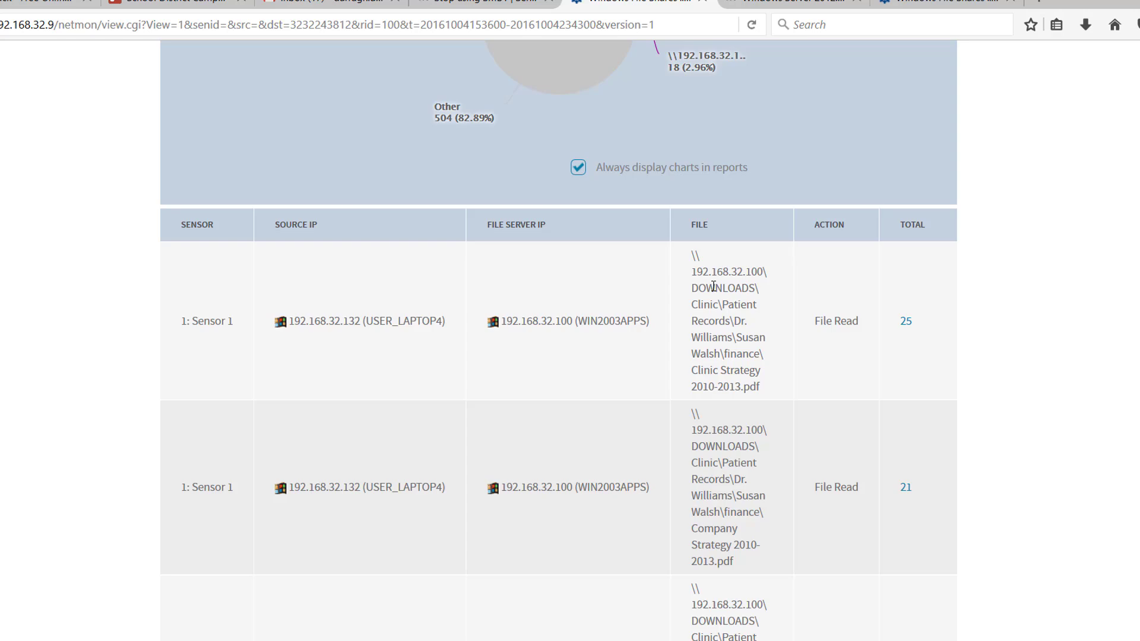
pyautogui.scroll(-3, 711, 392)
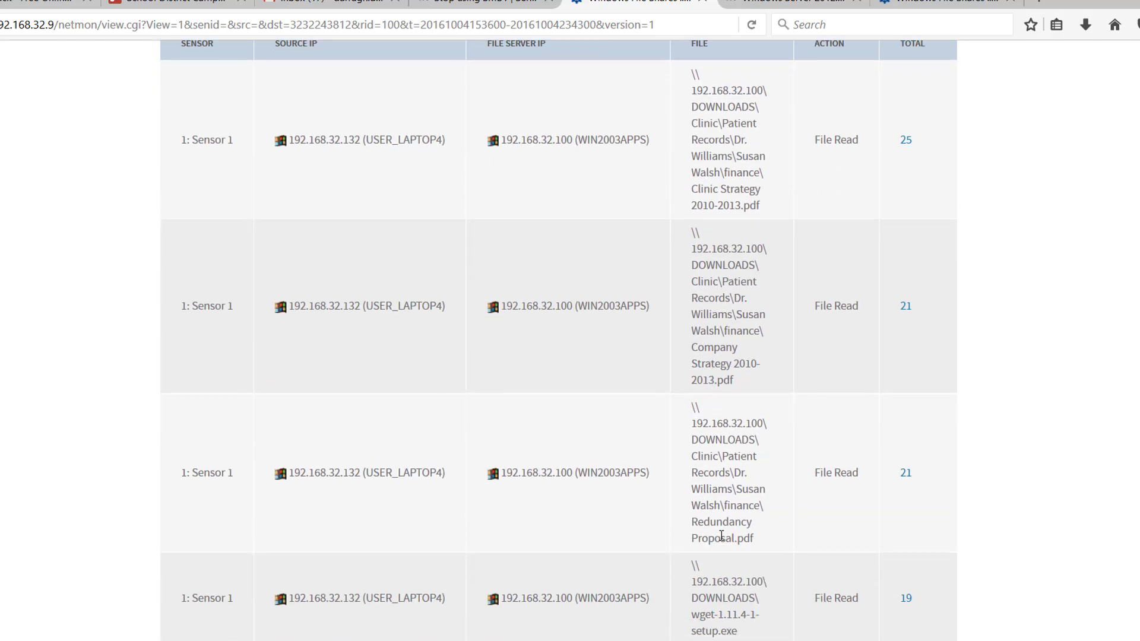
pyautogui.scroll(-4, 725, 541)
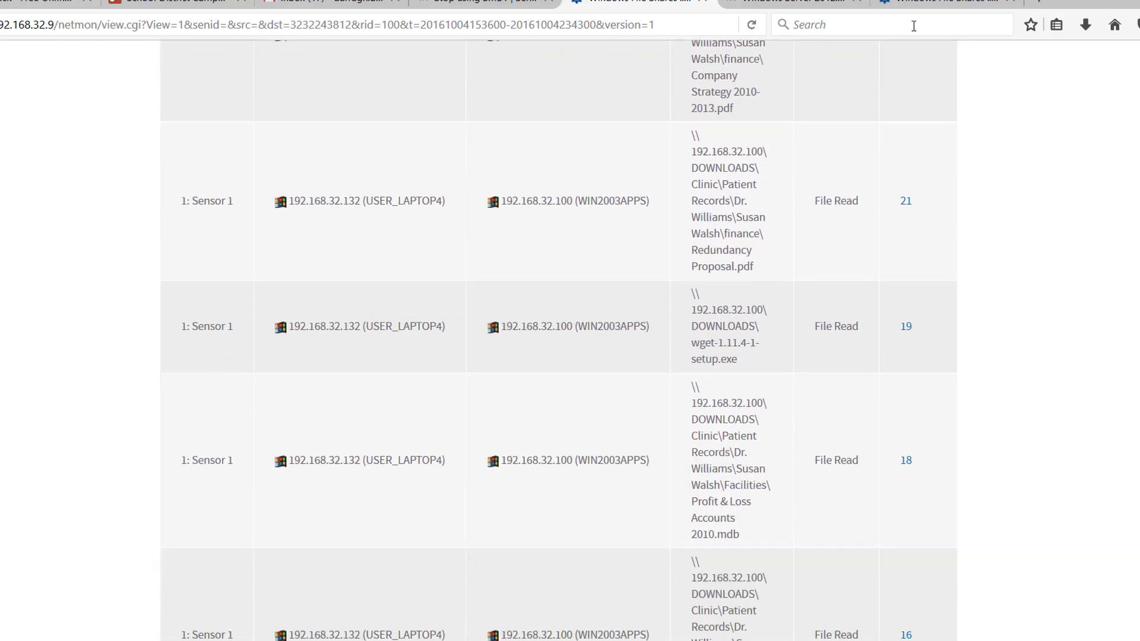
# On the demo server's file shares report, select the 10.1.1.199 address and span_port_configurator.exe path
pyautogui.click(938, 5)
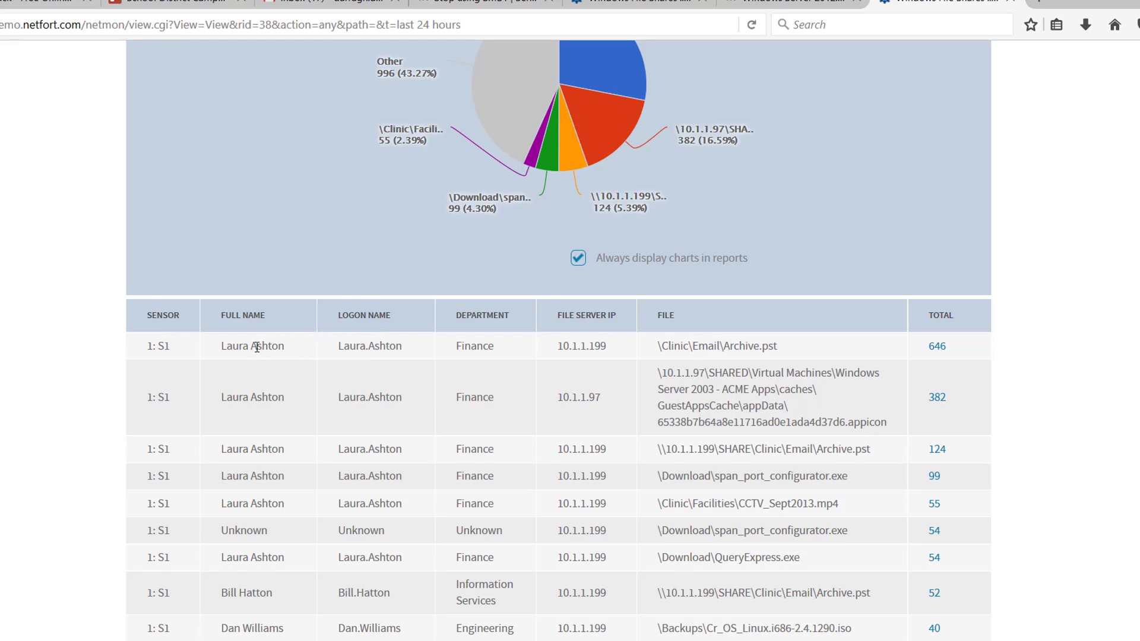
pyautogui.scroll(-3, 257, 382)
pyautogui.moveTo(231, 351); pyautogui.dragTo(247, 350)
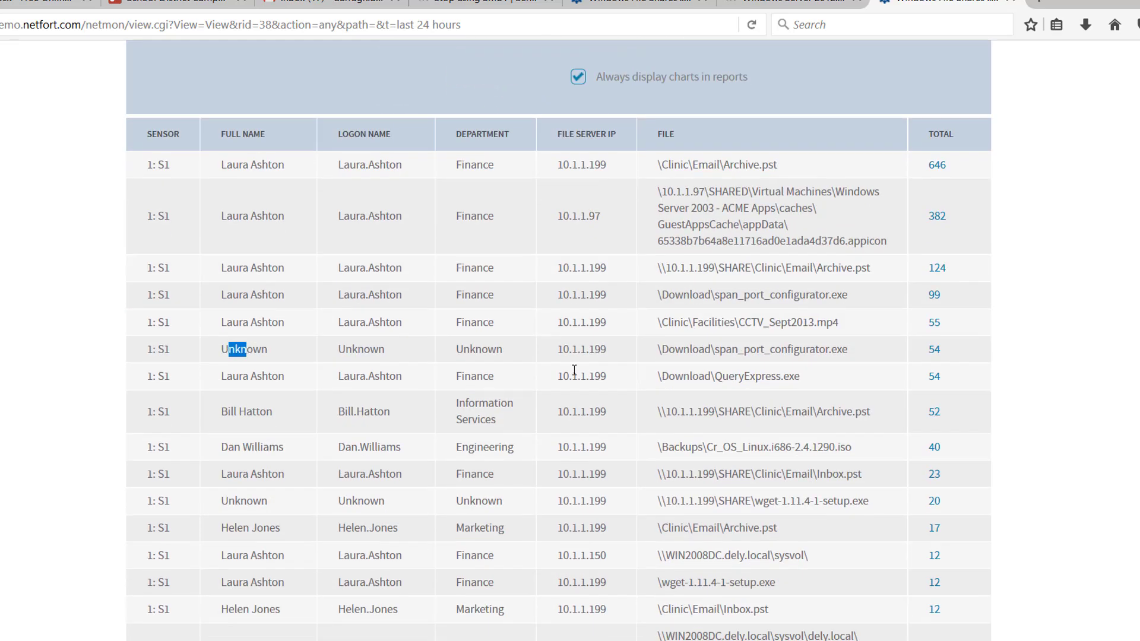
pyautogui.moveTo(559, 348); pyautogui.dragTo(578, 349)
pyautogui.scroll(3, 670, 382)
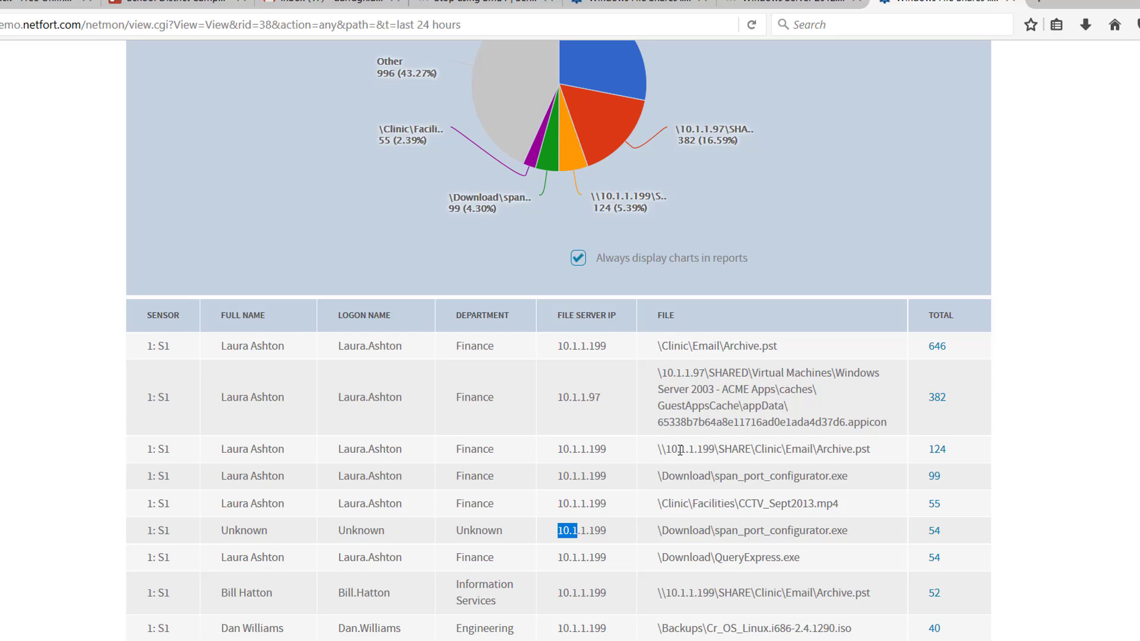
pyautogui.doubleClick(683, 449)
pyautogui.tripleClick(710, 531)
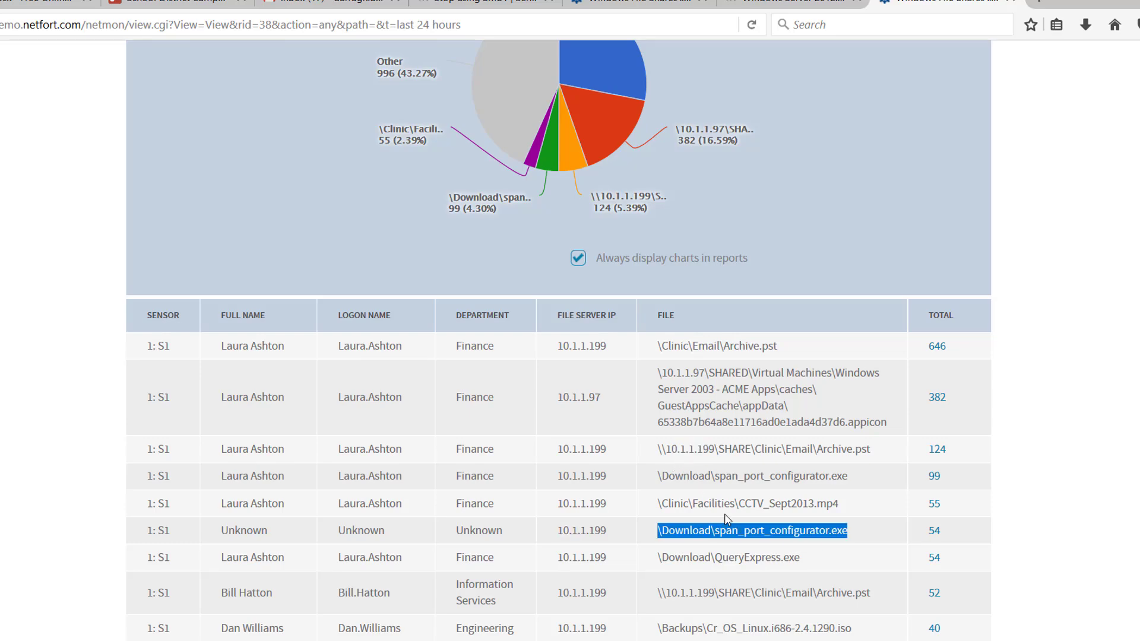
# Return to the 192.168.32.9 tab's Top File Share Servers results for 192.168.32.100
pyautogui.click(606, 3)
pyautogui.scroll(8, 401, 305)
pyautogui.scroll(7, 404, 297)
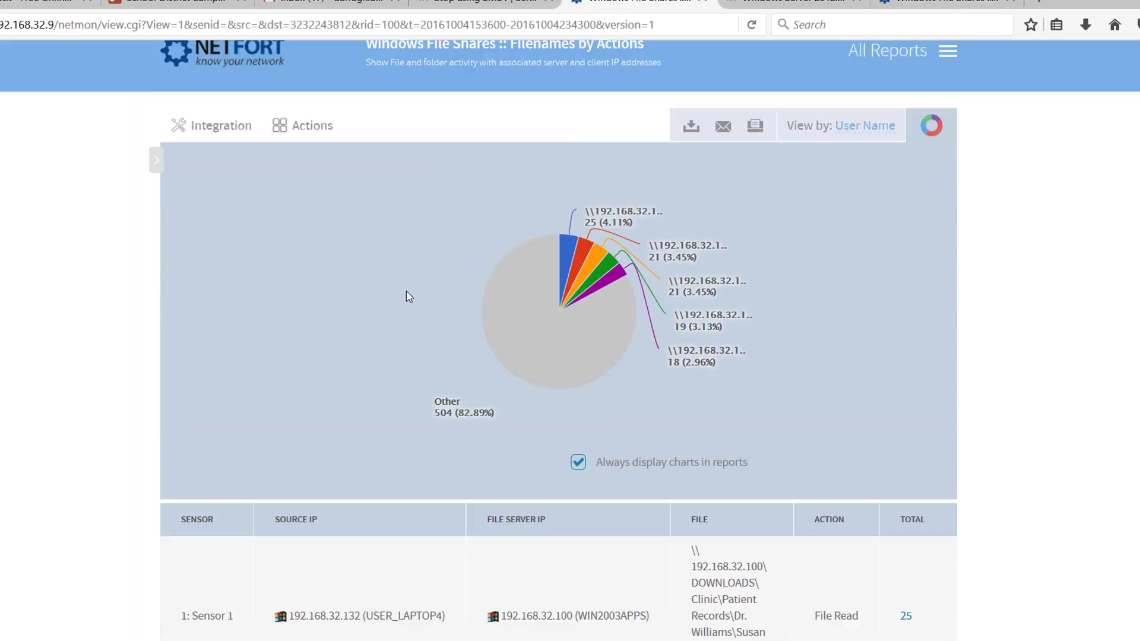
pyautogui.hotkey('alt', 'Left')
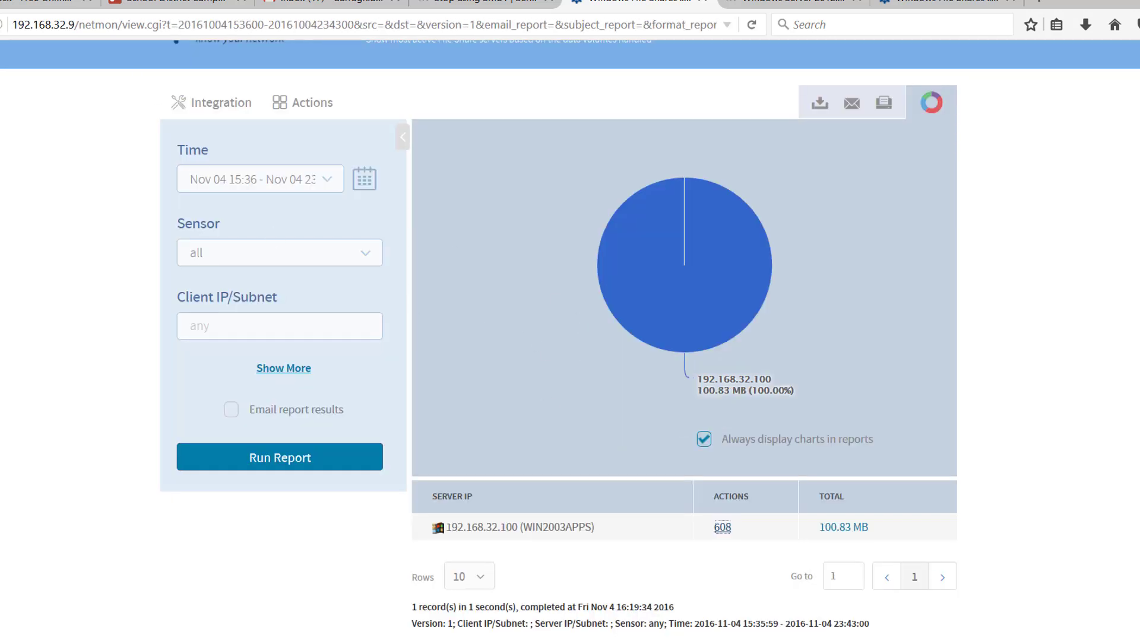
# Go back to the filter form and rerun the report with Version SMB1
pyautogui.hotkey('alt', 'Left')
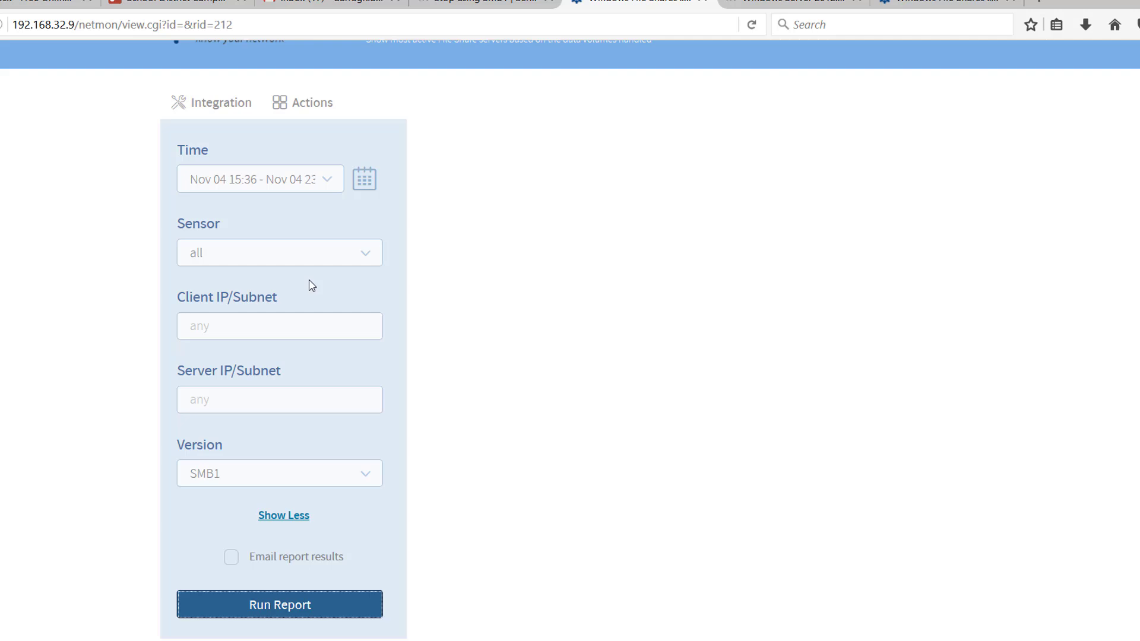
pyautogui.click(309, 605)
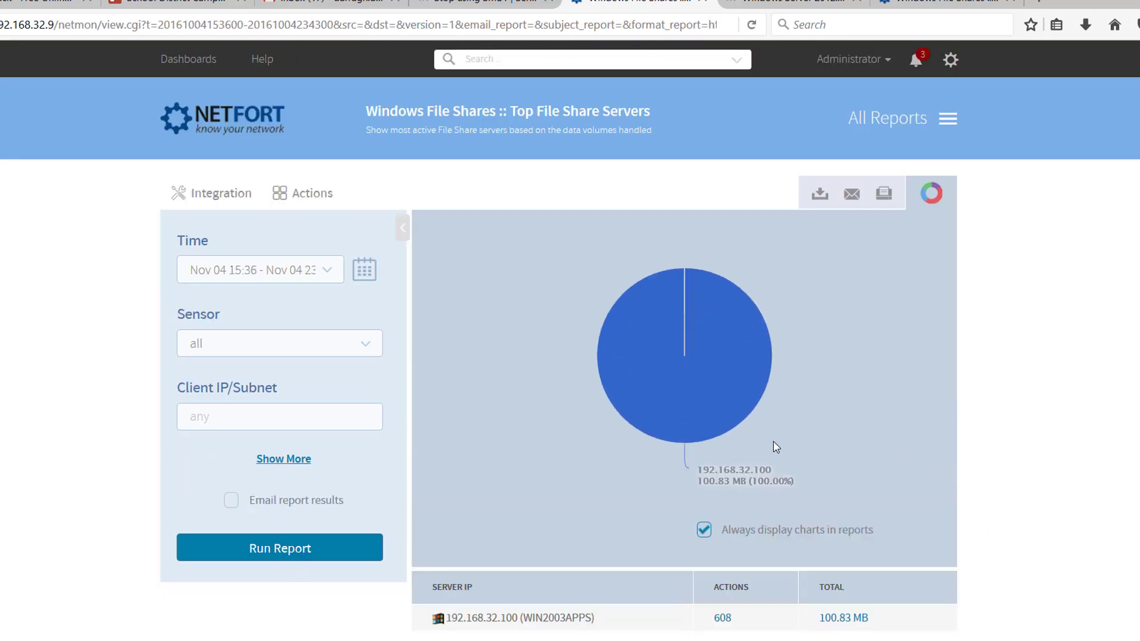
pyautogui.scroll(-3, 772, 415)
pyautogui.scroll(3, 720, 313)
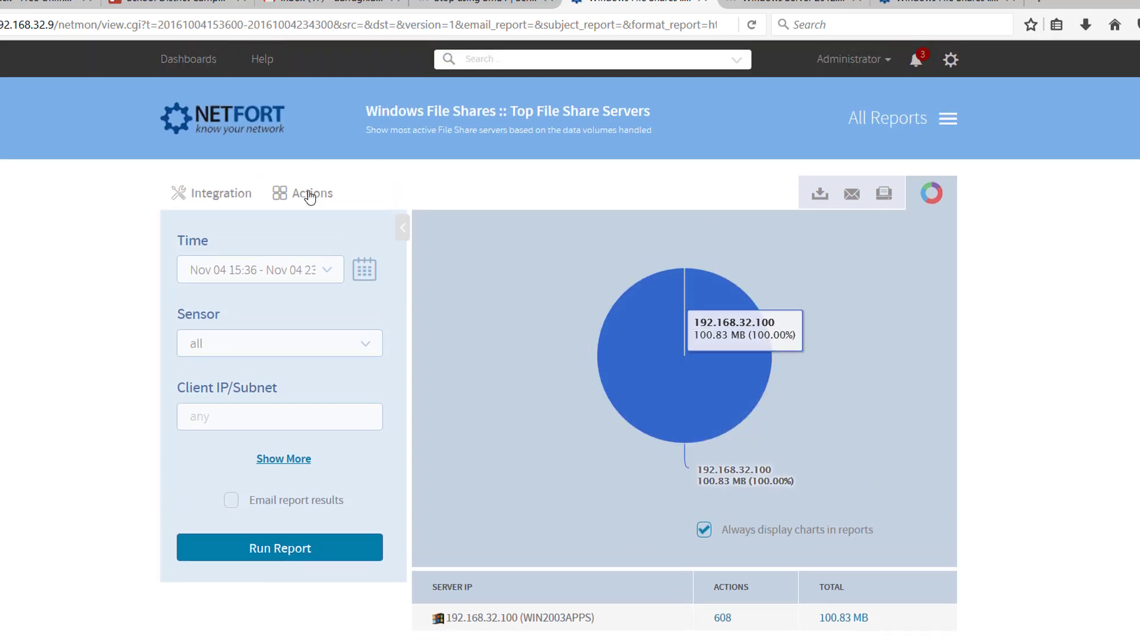
# Save the report as a custom report named 'SMB1 Servers'
pyautogui.click(308, 198)
pyautogui.click(181, 262)
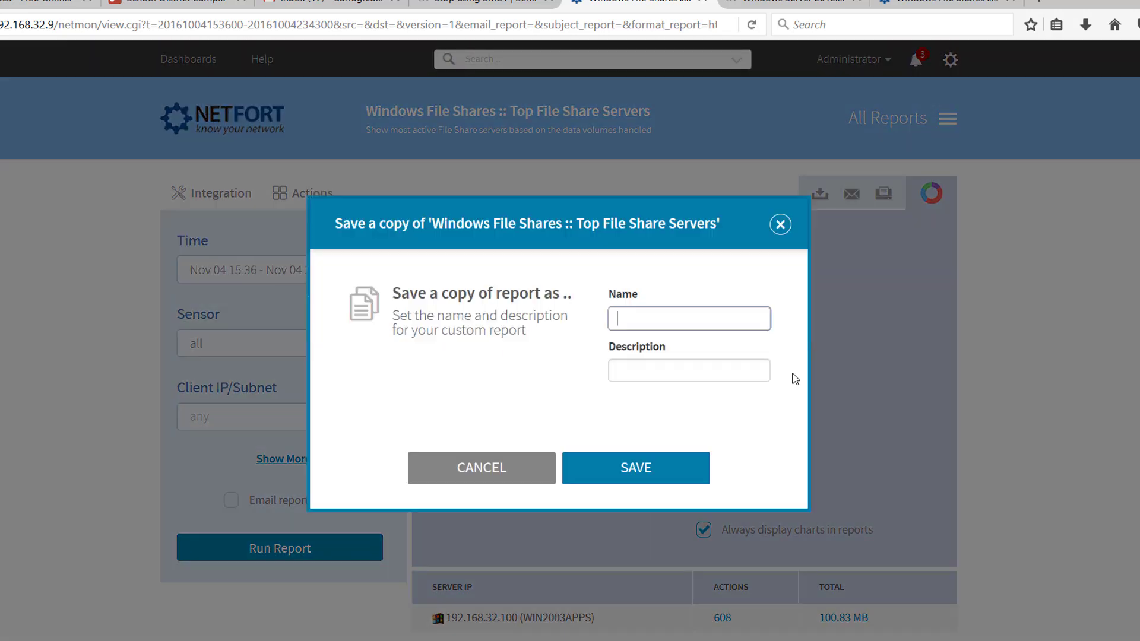
pyautogui.click(672, 320)
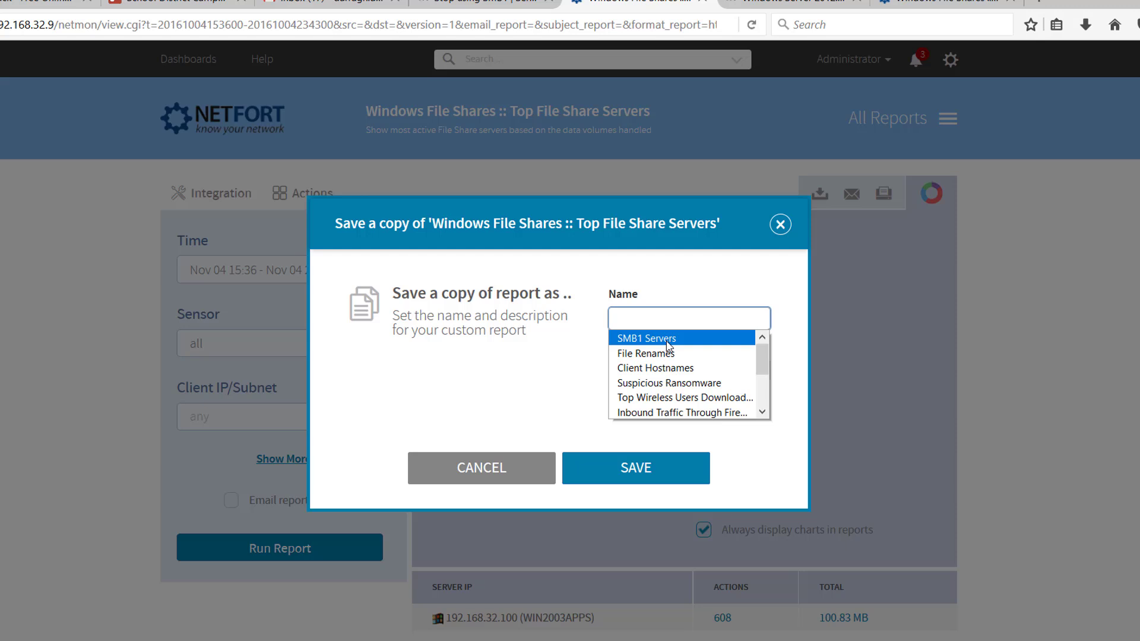
pyautogui.click(668, 340)
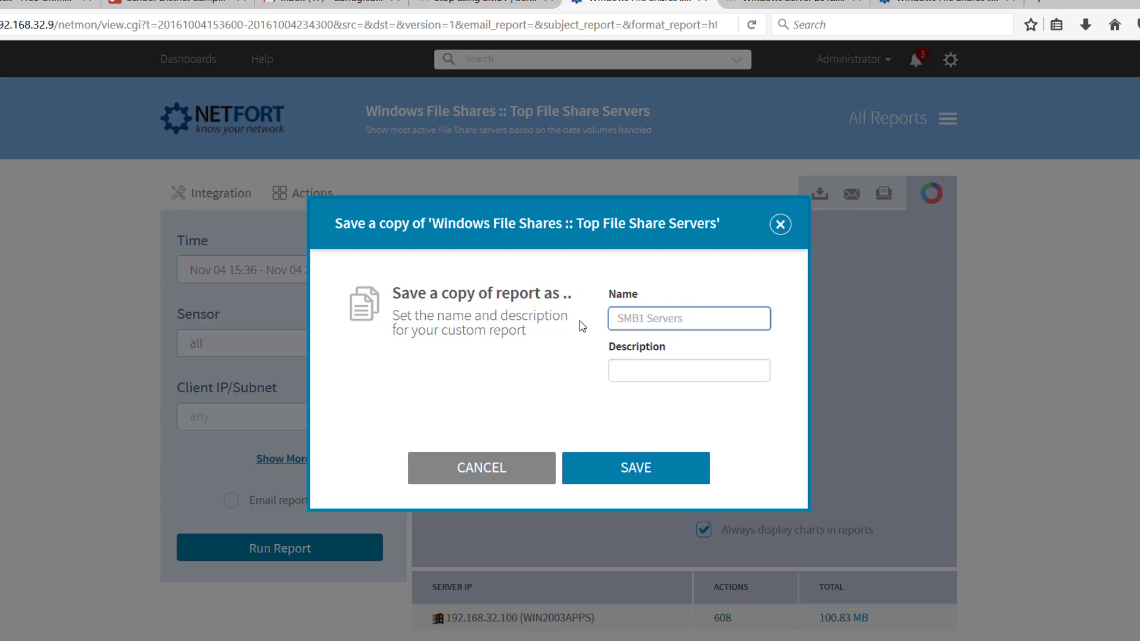
pyautogui.click(637, 468)
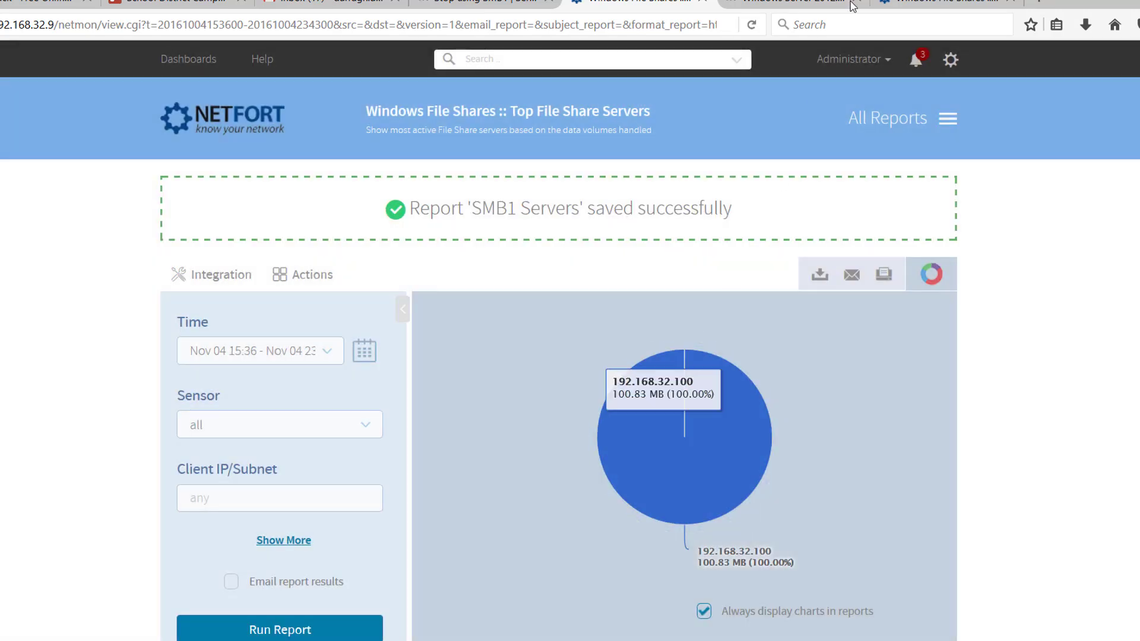
pyautogui.click(948, 119)
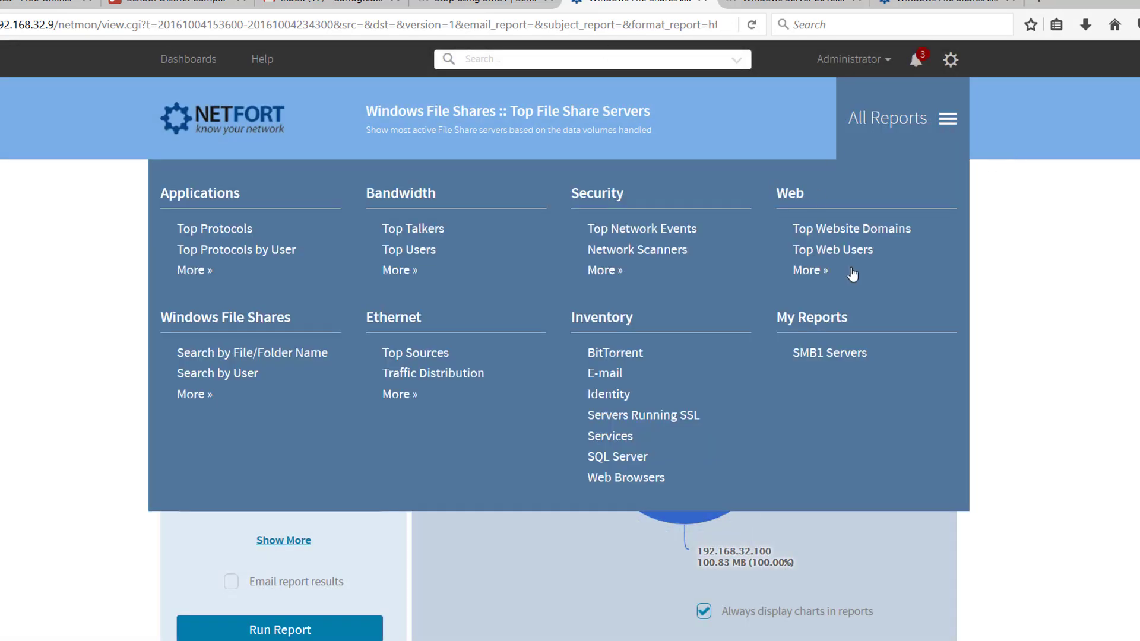
pyautogui.click(1023, 278)
pyautogui.click(518, 61)
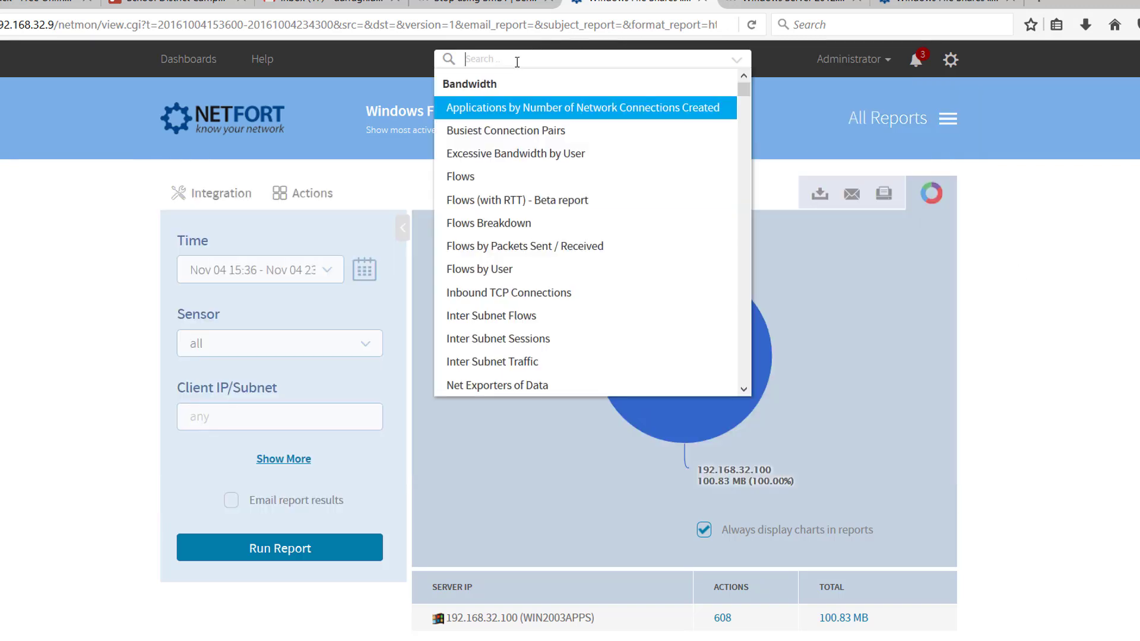
pyautogui.write('sam')
pyautogui.press('BackSpace')
pyautogui.press('BackSpace')
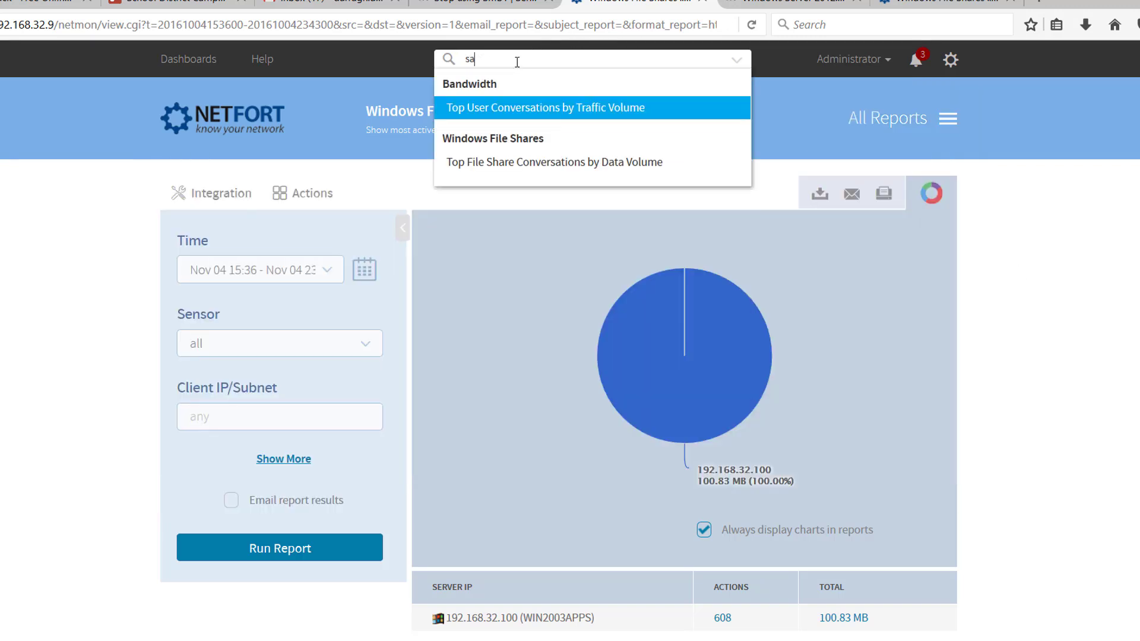
pyautogui.write('mb1')
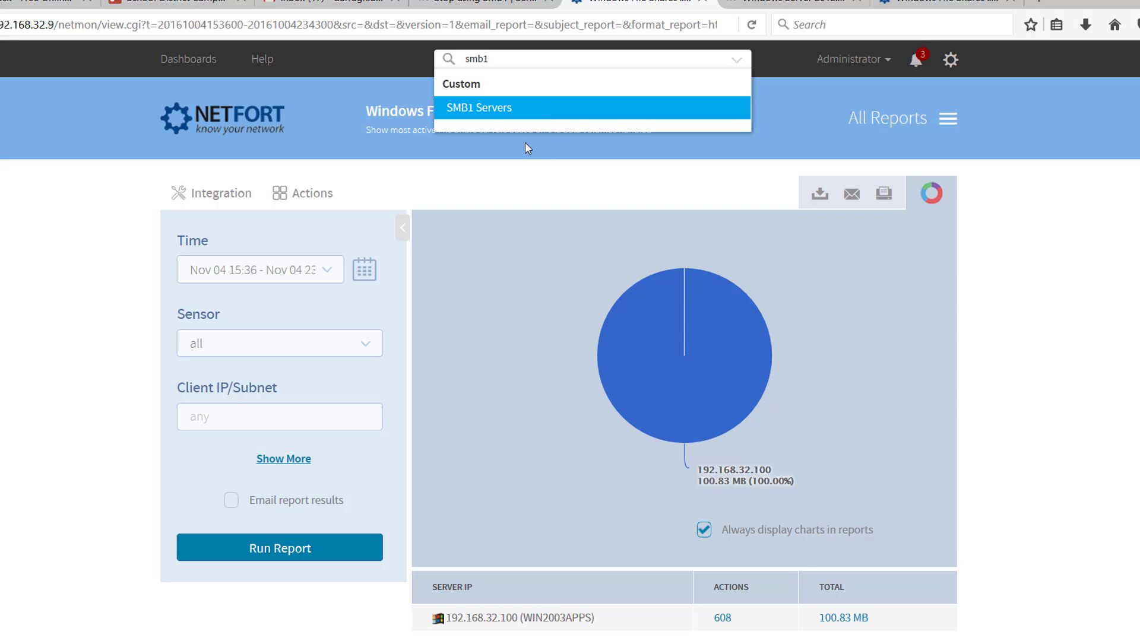
pyautogui.moveTo(527, 130); pyautogui.dragTo(515, 130)
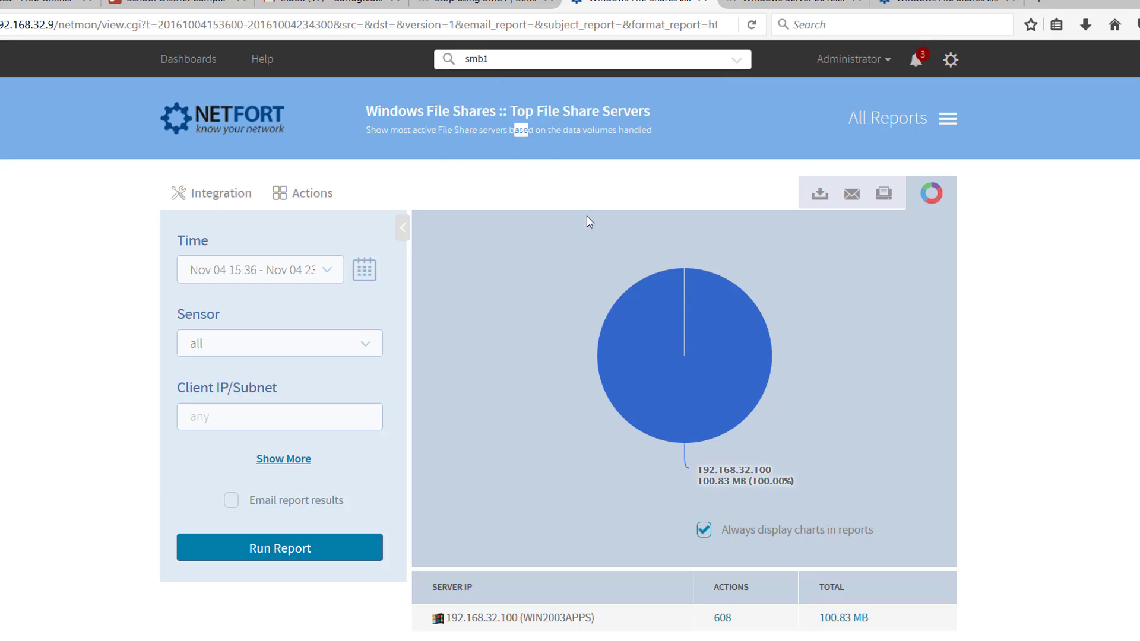